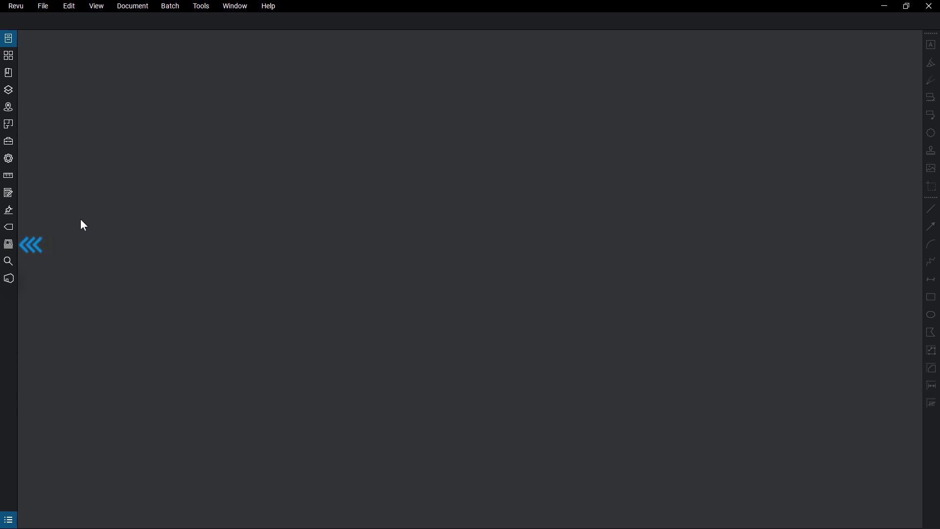
- Show Project Set.bex's Architectural, Structural and Landscape sheet thumbnails in the Sets panel
{"action": "left_click", "coordinate": [11, 247]}
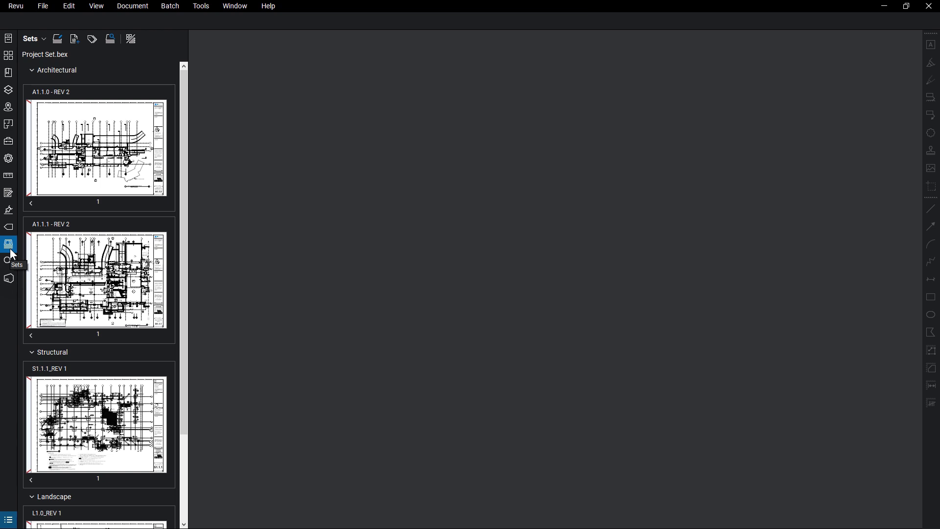
- Open the set's Options at its Tags list showing Sheet Name, Sheet Number and Revision Number
{"action": "left_click", "coordinate": [59, 44]}
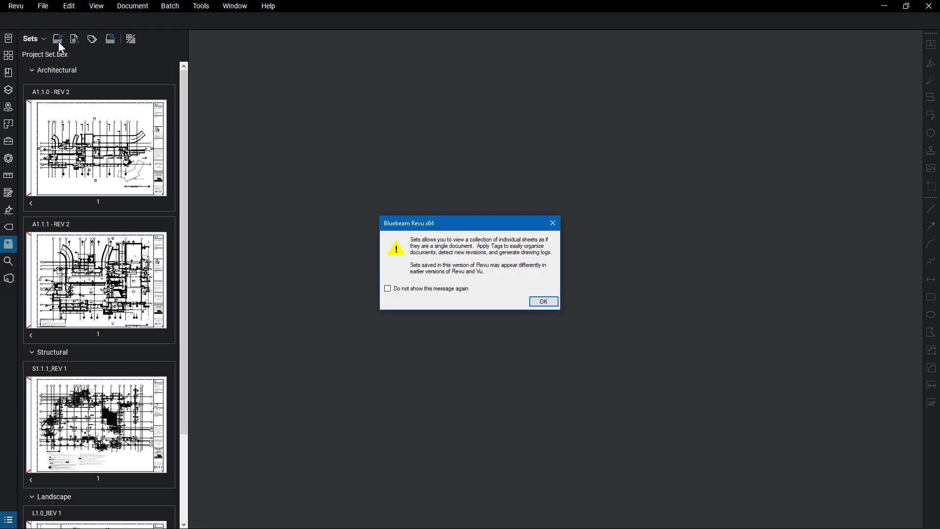
{"action": "left_click", "coordinate": [543, 301]}
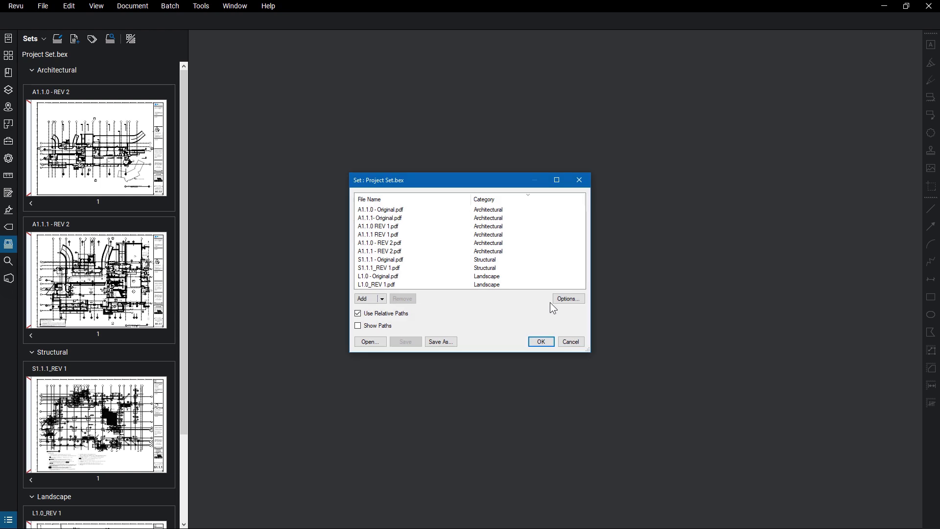
{"action": "left_click", "coordinate": [562, 302]}
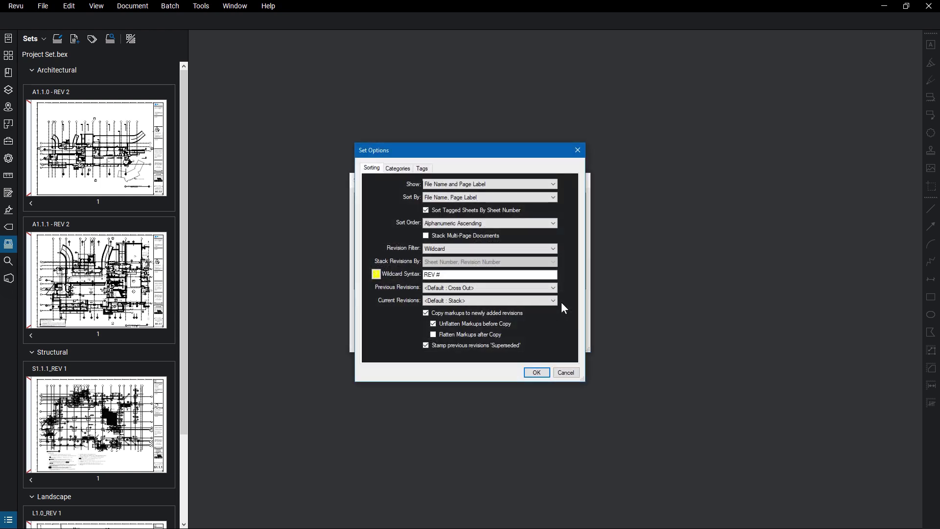
{"action": "left_click", "coordinate": [427, 171]}
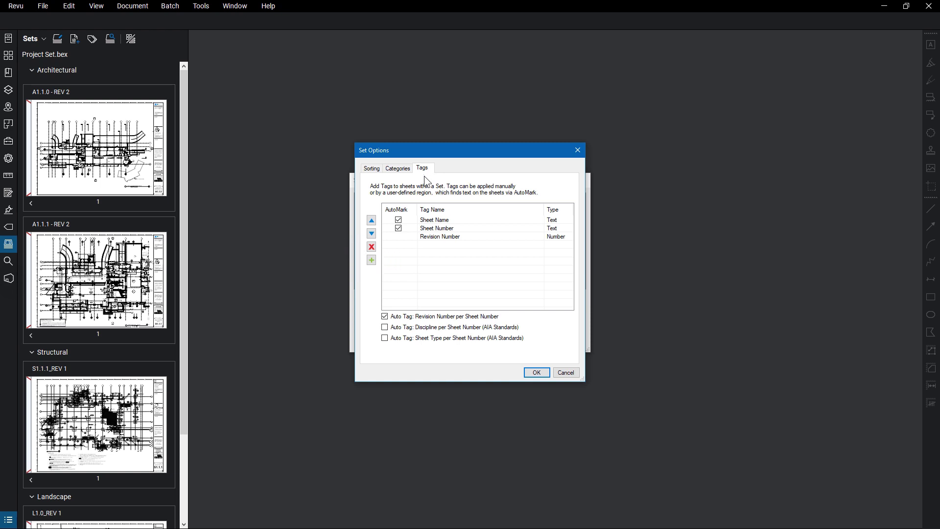
- Add the predefined Project Number text tag to the set's tags
{"action": "left_click", "coordinate": [373, 263]}
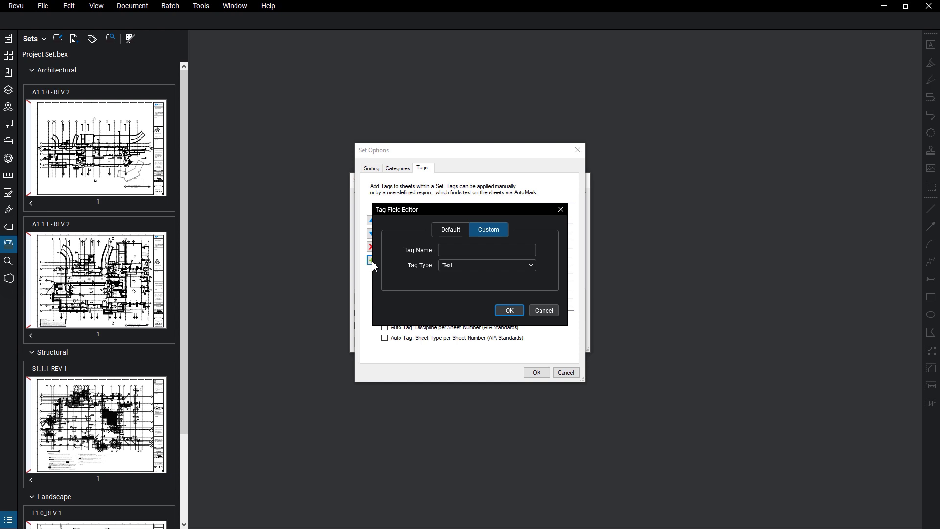
{"action": "left_click", "coordinate": [451, 228]}
{"action": "left_click", "coordinate": [472, 250]}
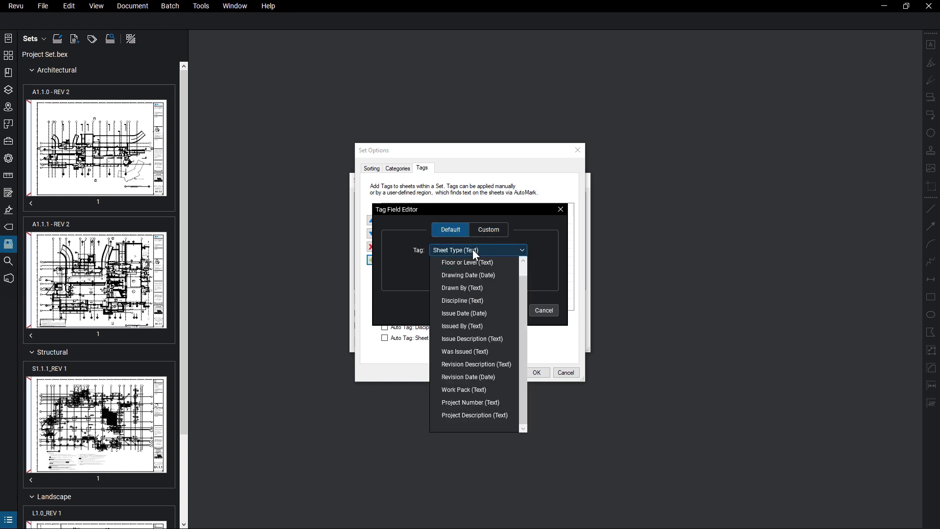
{"action": "left_click", "coordinate": [506, 405]}
{"action": "left_click", "coordinate": [514, 311]}
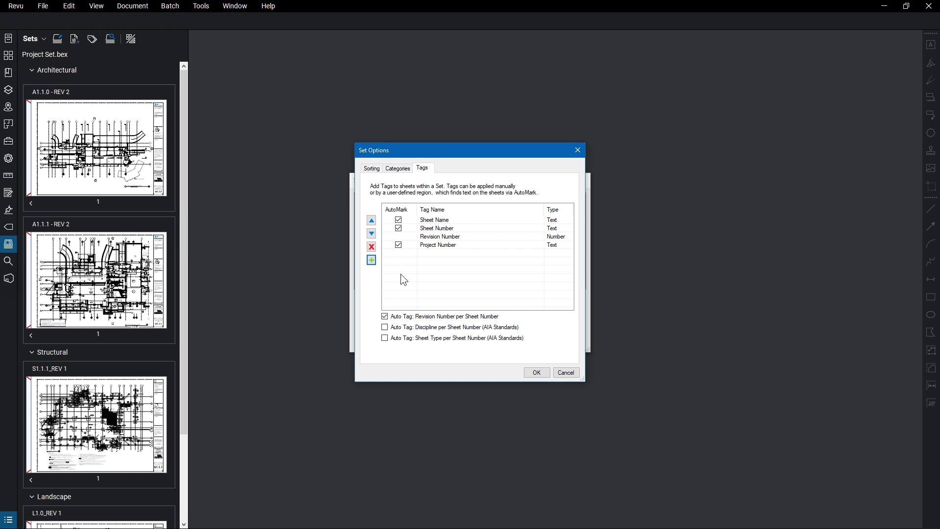
- Add a custom tag named 'Issued For' with tag type Text
{"action": "left_click", "coordinate": [371, 260]}
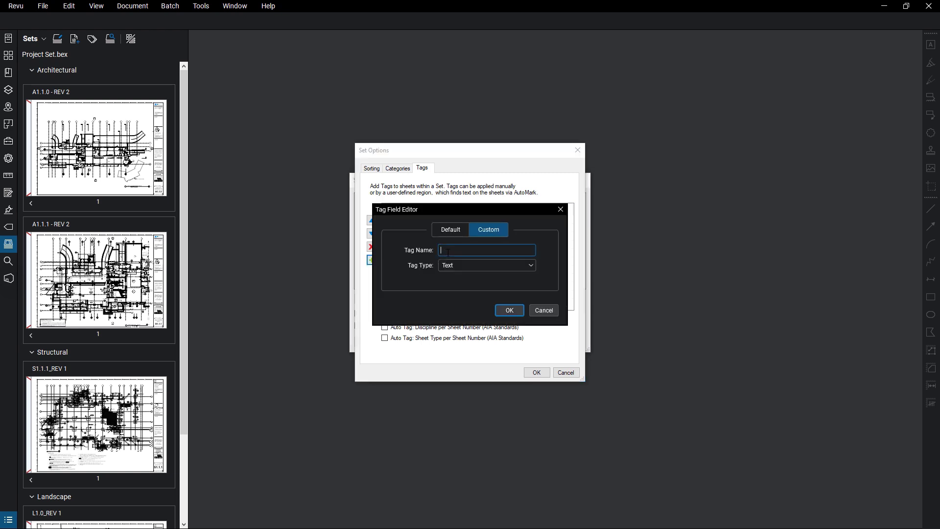
{"action": "type", "text": "Issued For"}
{"action": "left_click", "coordinate": [532, 265]}
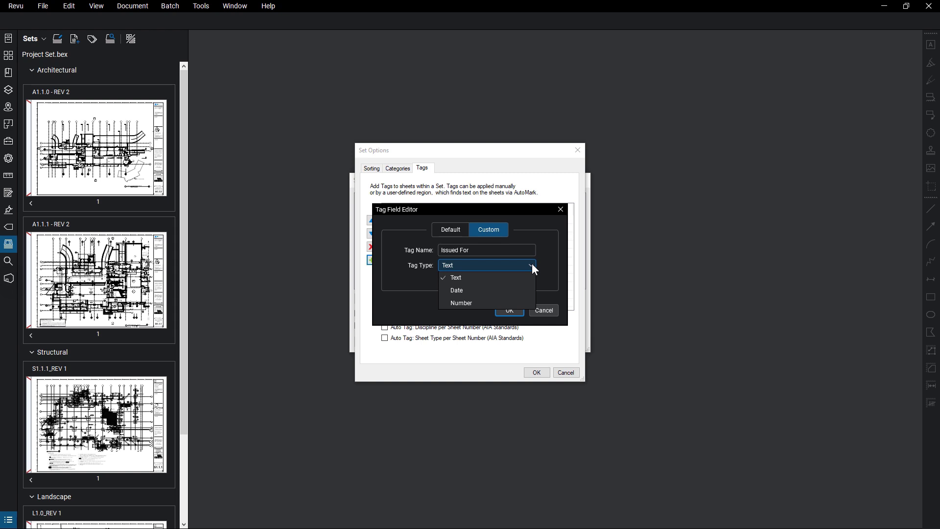
{"action": "left_click", "coordinate": [532, 265]}
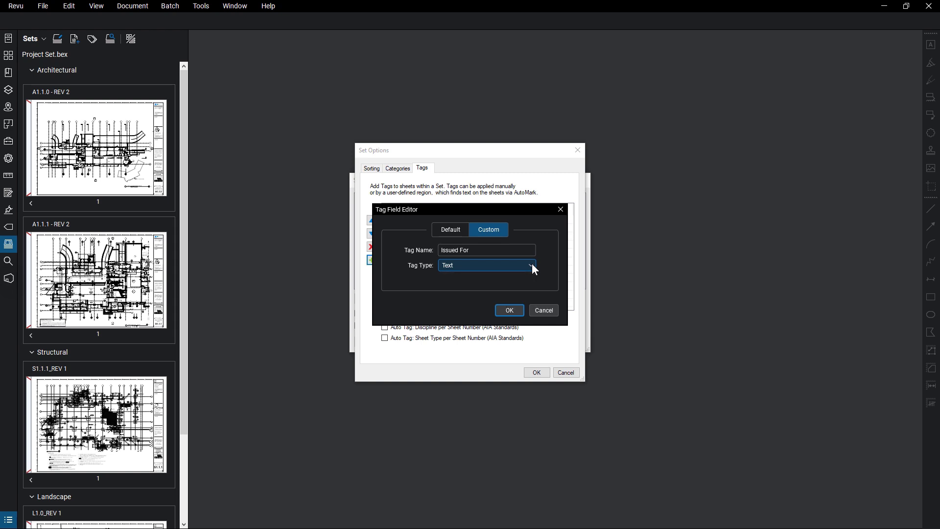
{"action": "left_click", "coordinate": [512, 309]}
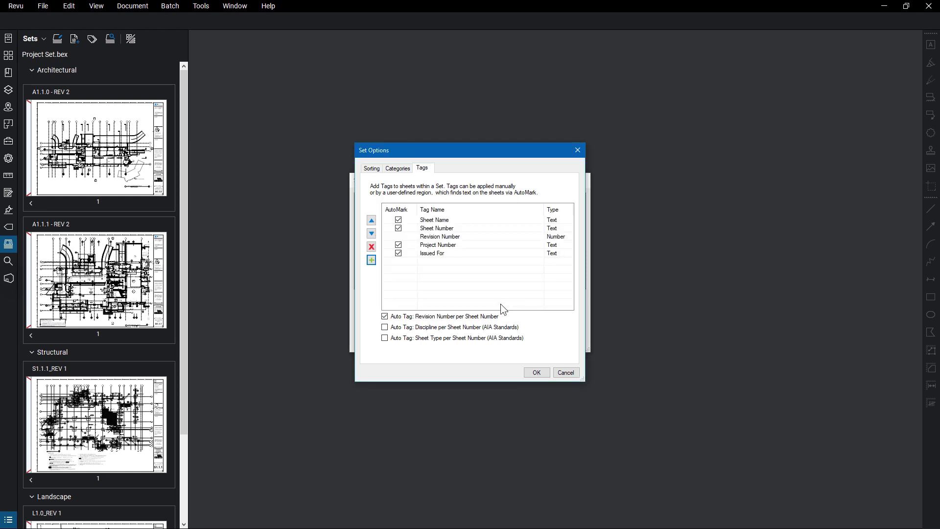
- Move Issued For up two places to third in the tag order and save the set options
{"action": "left_click", "coordinate": [465, 254]}
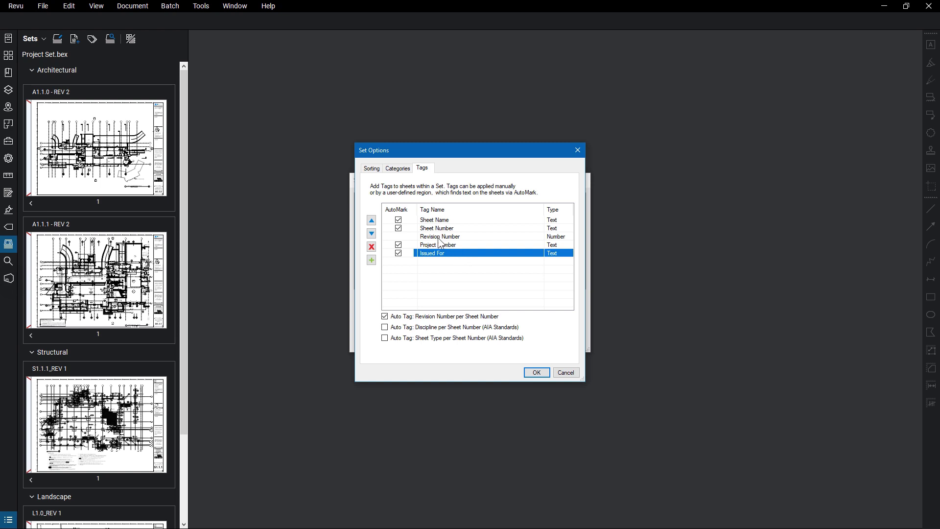
{"action": "left_click", "coordinate": [371, 220]}
{"action": "left_click", "coordinate": [371, 221]}
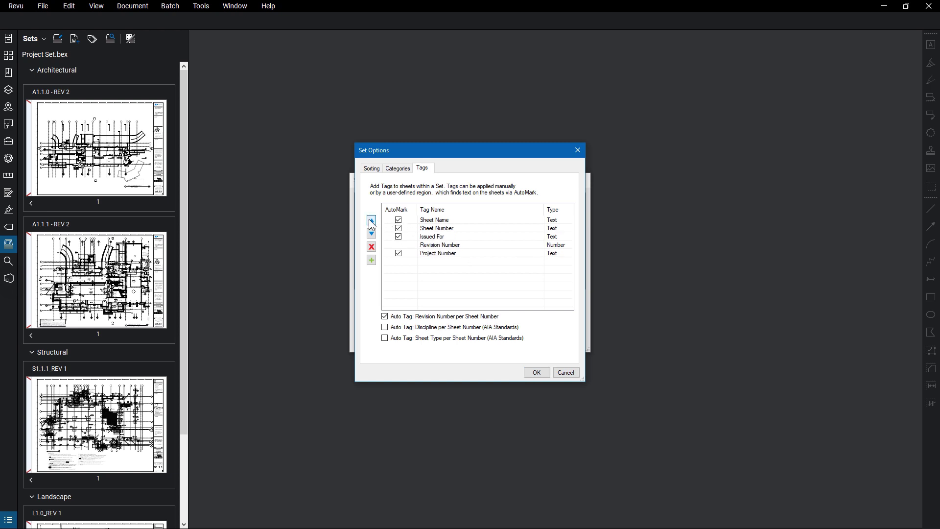
{"action": "left_click", "coordinate": [536, 371]}
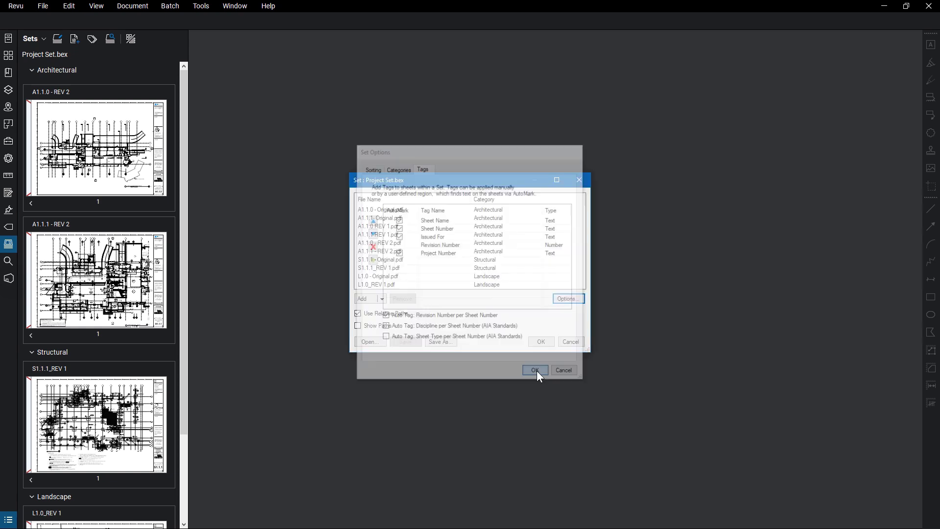
{"action": "left_click", "coordinate": [539, 343]}
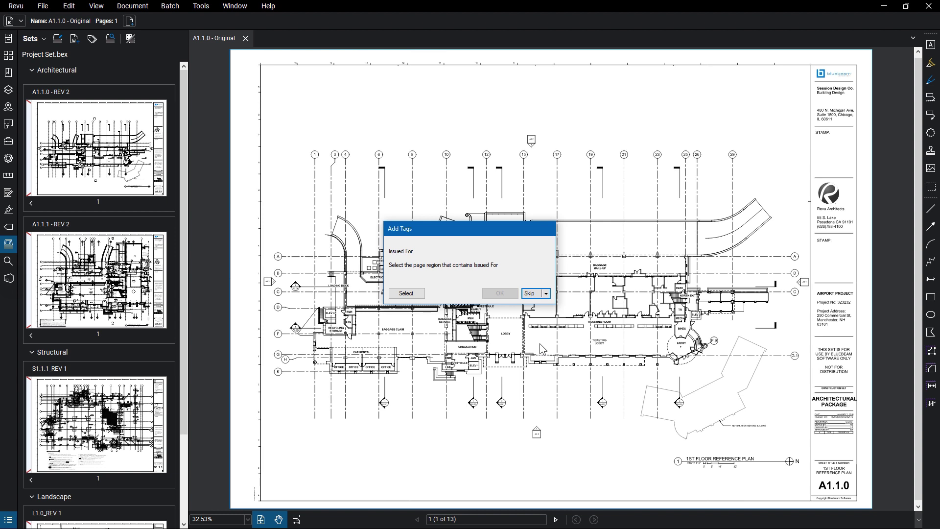
- Capture RECORD DOCUMENTS from sheet A1.1.0's title block as its Issued For value
{"action": "left_click", "coordinate": [421, 293]}
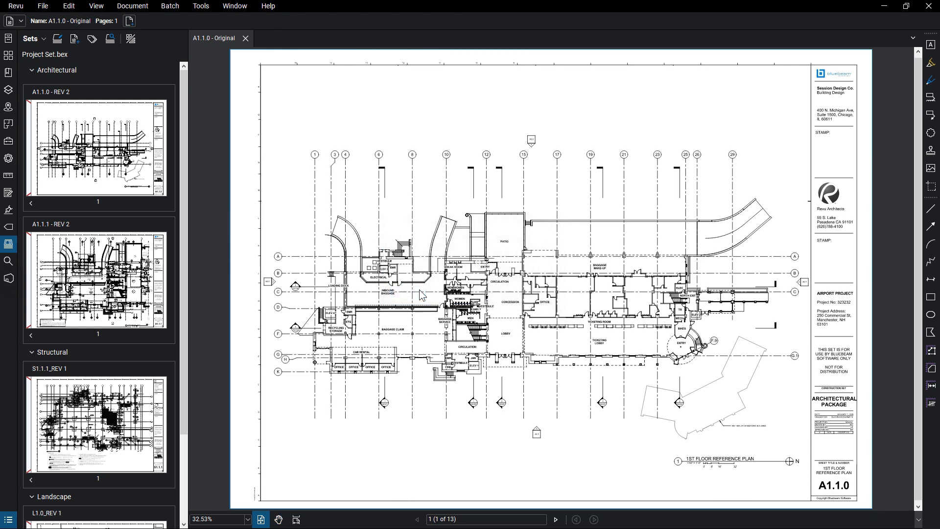
{"action": "scroll", "coordinate": [862, 427], "scroll_direction": "up", "scroll_amount": 8}
{"action": "left_click_drag", "start_coordinate": [643, 354], "coordinate": [815, 369]}
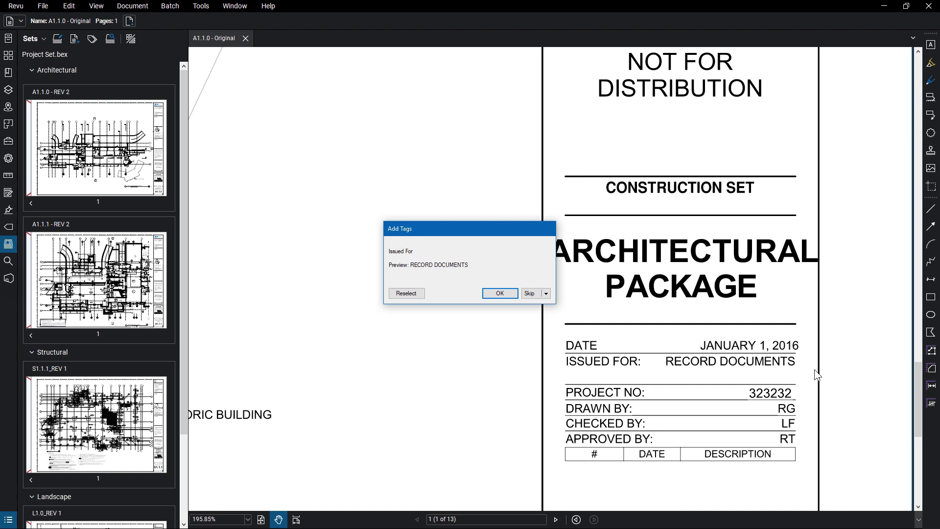
{"action": "left_click", "coordinate": [510, 293]}
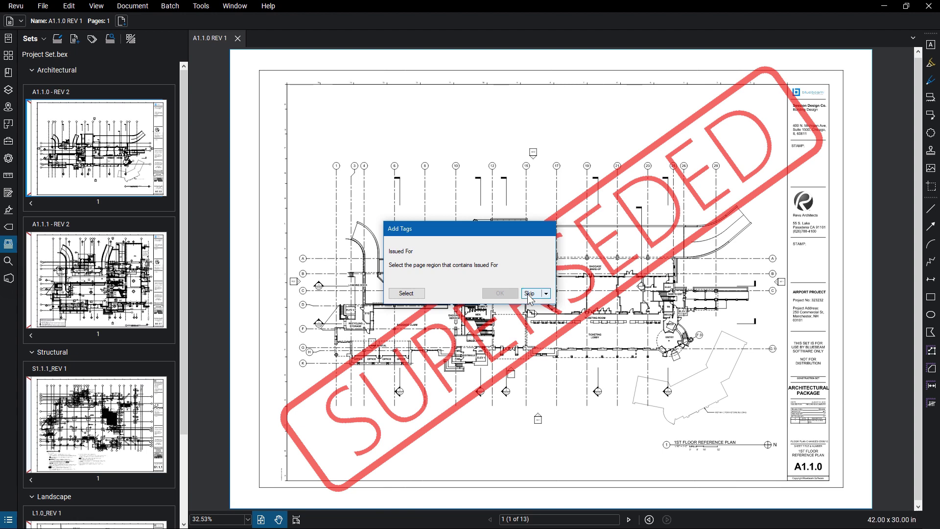
- Skip region capture on A1.1.0 REV 1 and accept the sheets' tag values table
{"action": "left_click", "coordinate": [528, 293]}
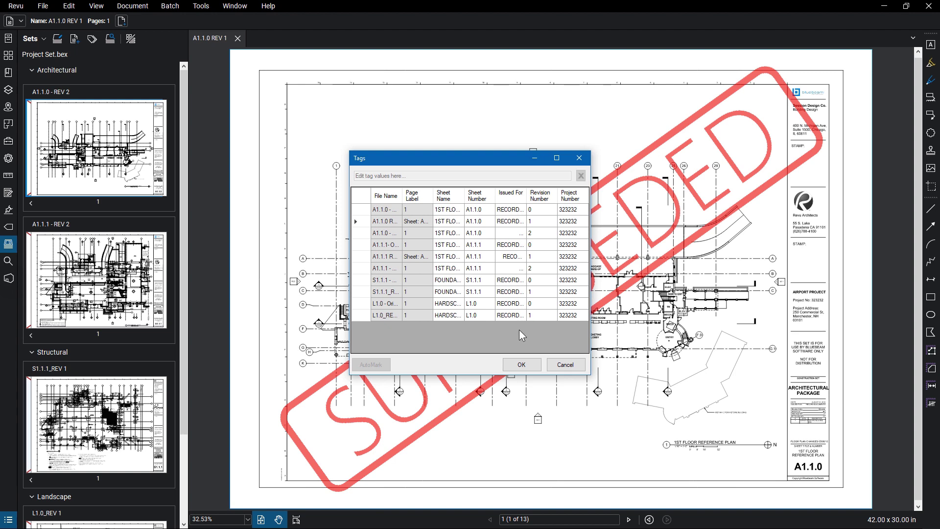
{"action": "left_click", "coordinate": [520, 364]}
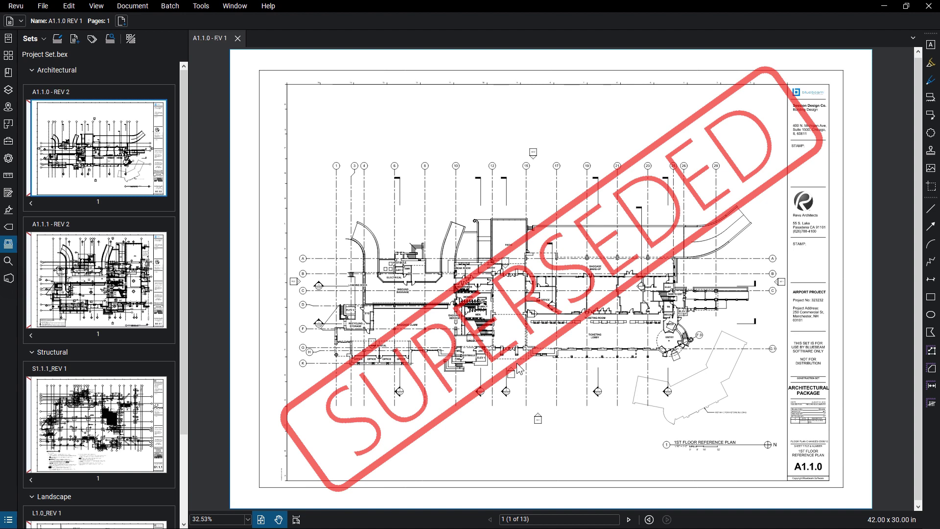
- Launch Export Drawing Log from the Sets menu's Publish submenu
{"action": "left_click", "coordinate": [43, 38]}
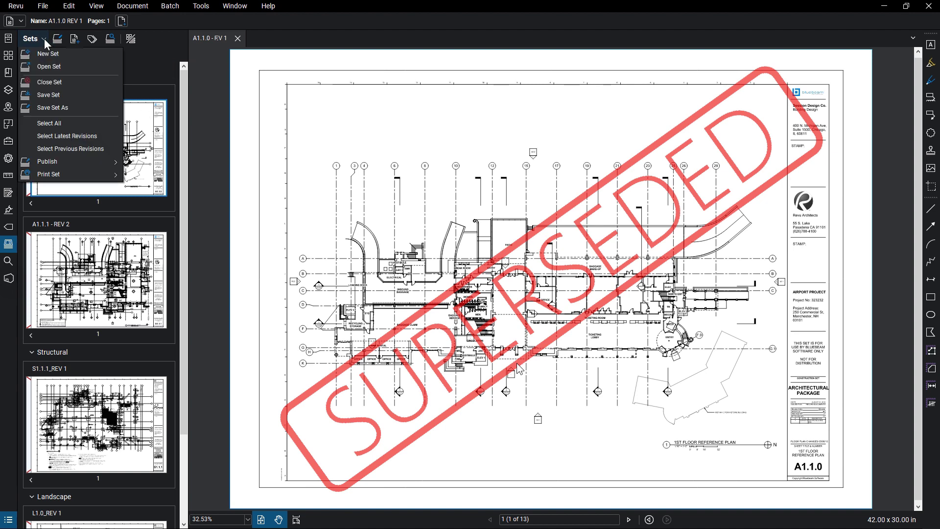
{"action": "mouse_move", "coordinate": [71, 162]}
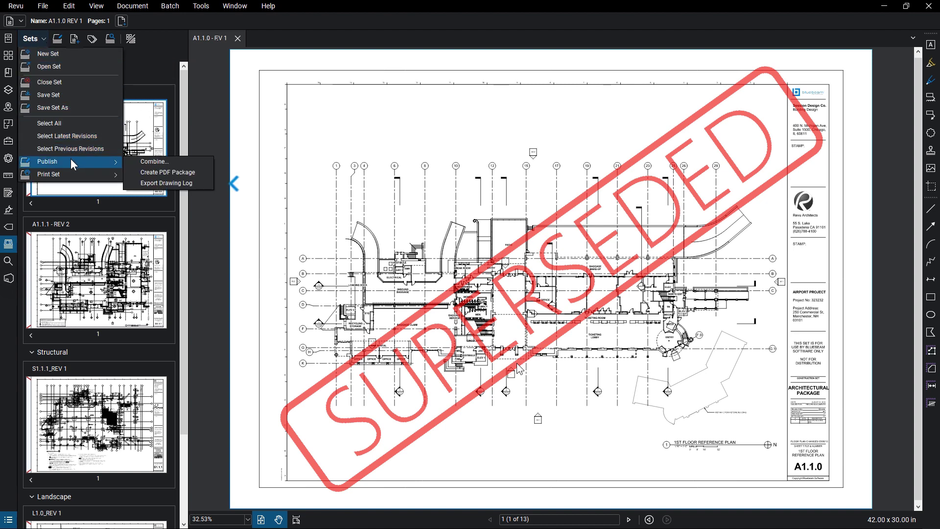
{"action": "left_click", "coordinate": [151, 184]}
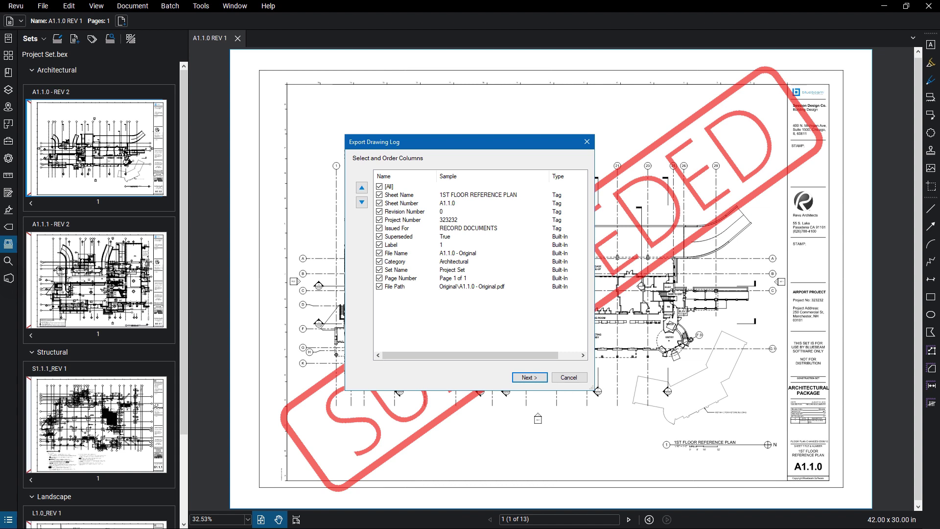
- Drop the Label, File Name and Page Number columns from the log and make Category the first column
{"action": "left_click", "coordinate": [379, 244]}
{"action": "left_click", "coordinate": [379, 253]}
{"action": "left_click", "coordinate": [380, 278]}
{"action": "left_click", "coordinate": [391, 264]}
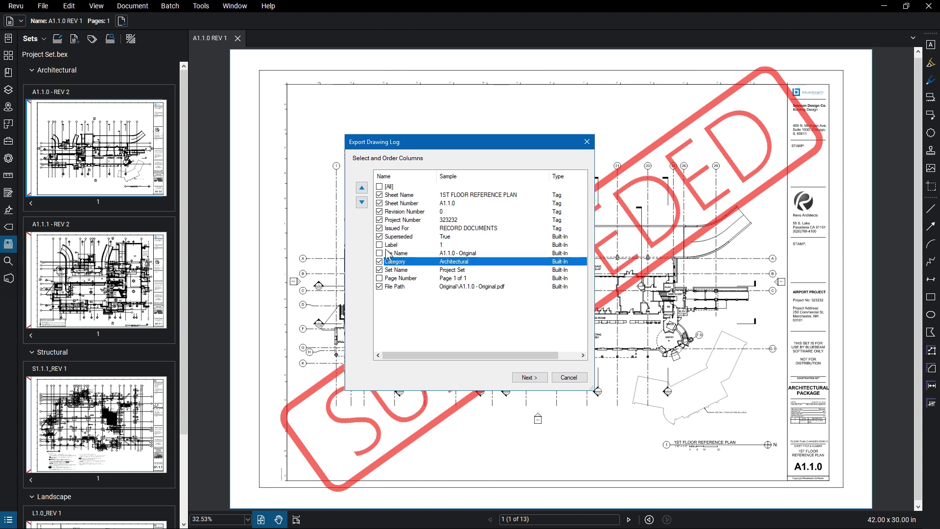
{"action": "left_click", "coordinate": [365, 190]}
{"action": "left_click", "coordinate": [365, 190]}
{"action": "left_click", "coordinate": [365, 190]}
{"action": "left_click", "coordinate": [365, 190]}
{"action": "left_click", "coordinate": [365, 190]}
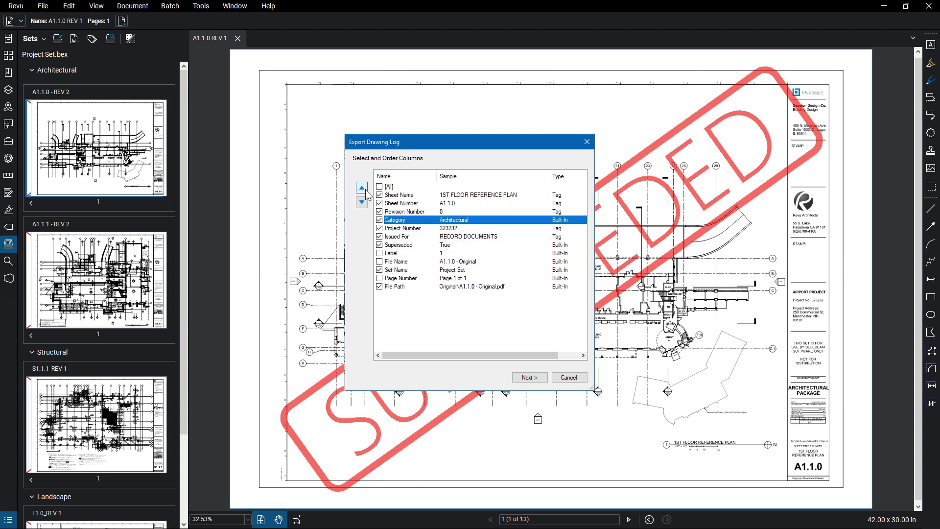
{"action": "left_click", "coordinate": [366, 190]}
{"action": "left_click", "coordinate": [365, 190]}
{"action": "left_click", "coordinate": [365, 190]}
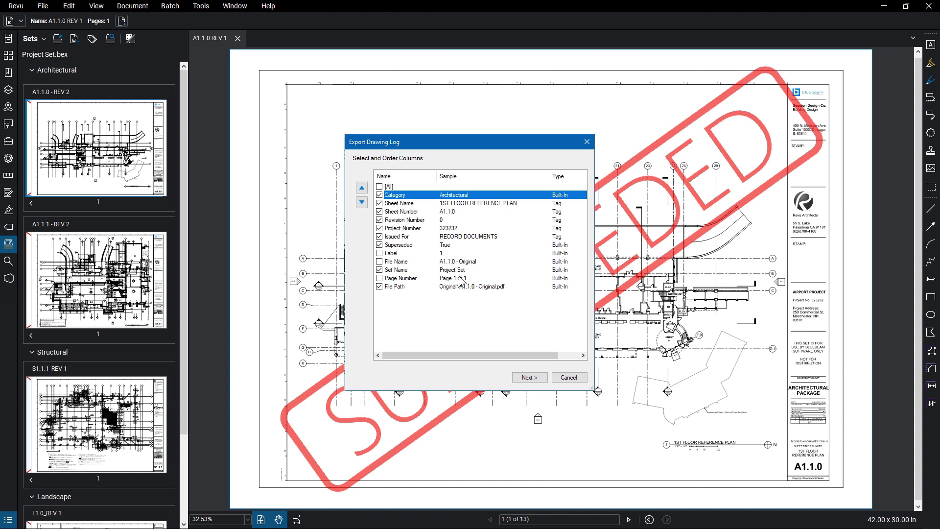
{"action": "left_click", "coordinate": [523, 378]}
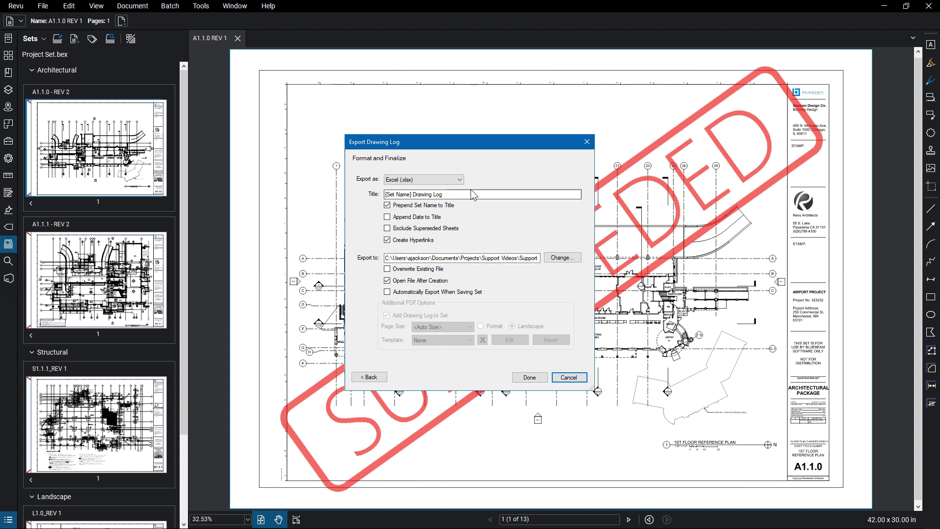
- Export the drawing log as an Excel (.xlsx) file
{"action": "left_click", "coordinate": [459, 180]}
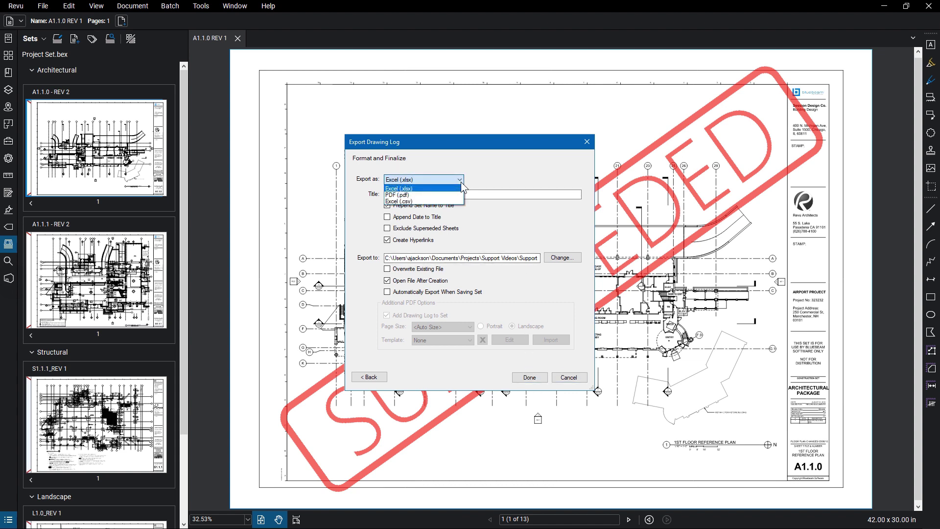
{"action": "left_click", "coordinate": [460, 182]}
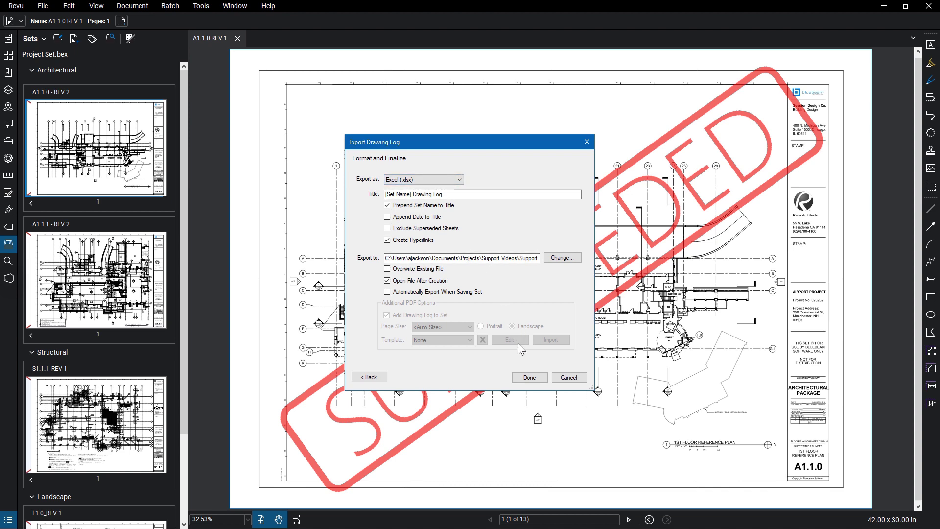
{"action": "left_click", "coordinate": [529, 378]}
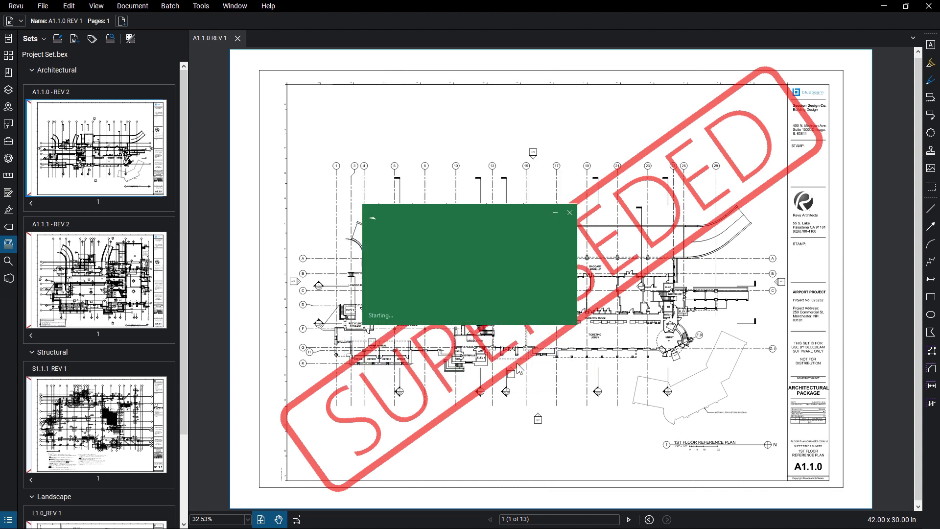